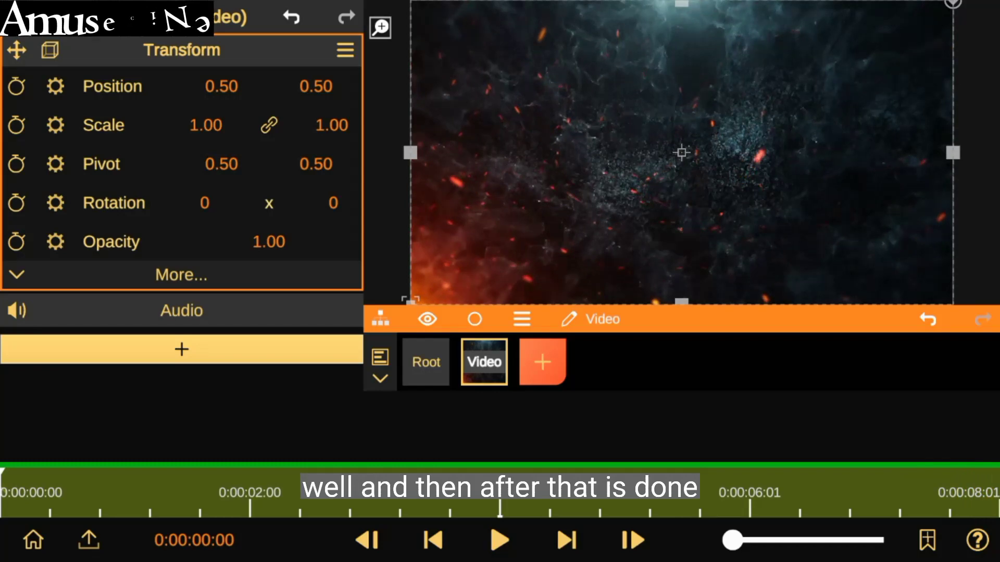
Add a 3D text layer and change its wording to 'AMUSE CINE'
click(542, 362)
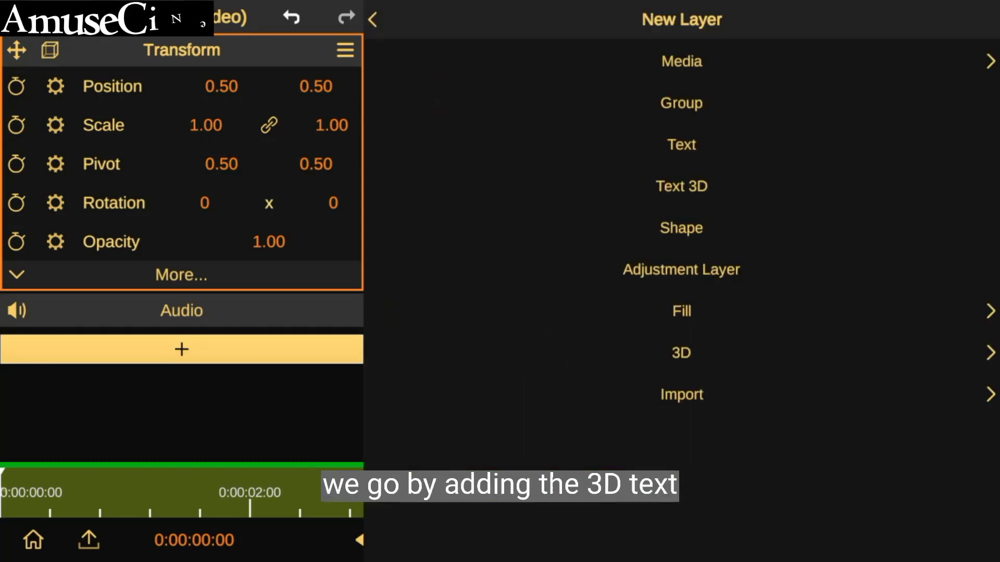
click(669, 186)
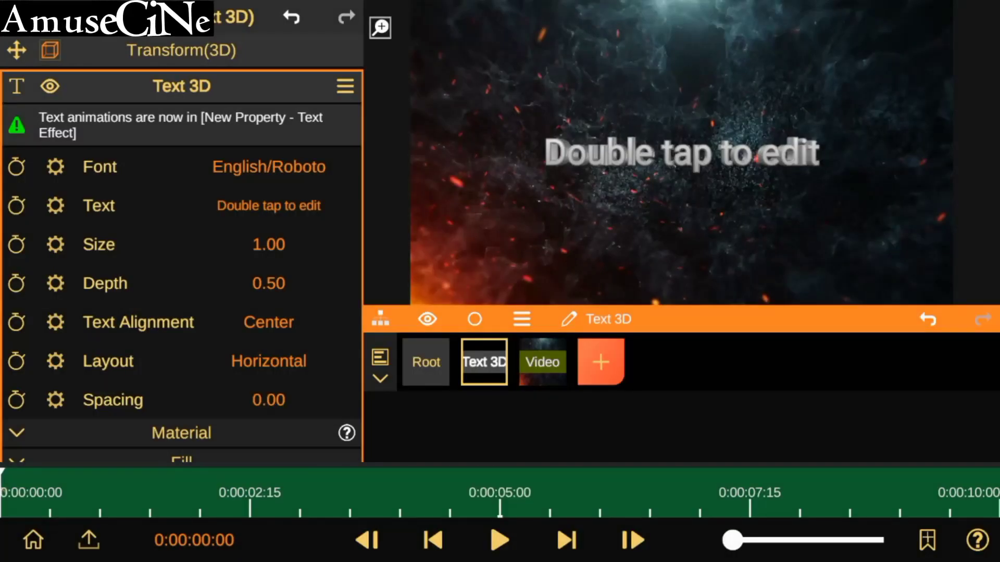
double_click(228, 208)
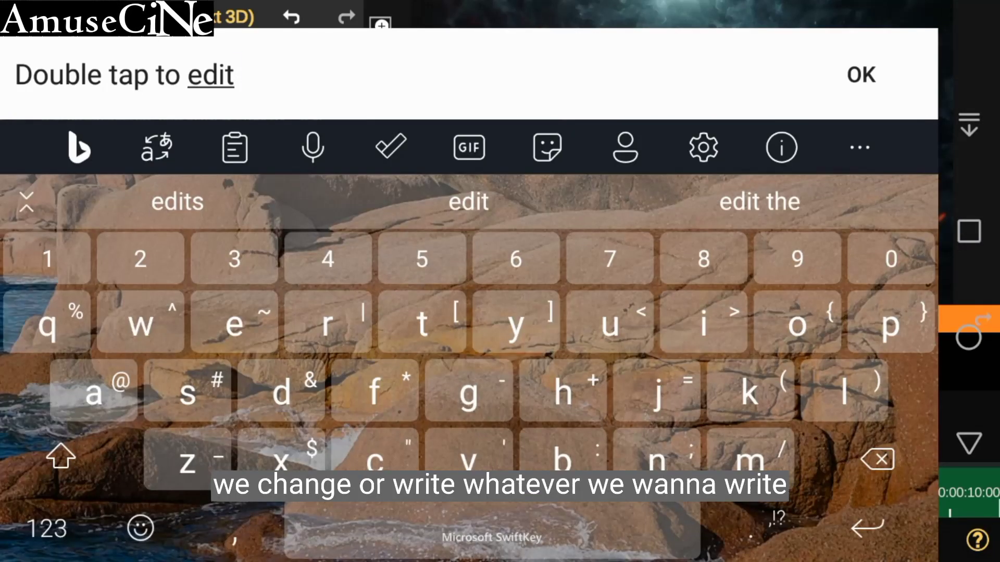
key(BackSpace)
key(BackSpace)
key(BackSpace)
key(BackSpace)
key(BackSpace)
key(BackSpace)
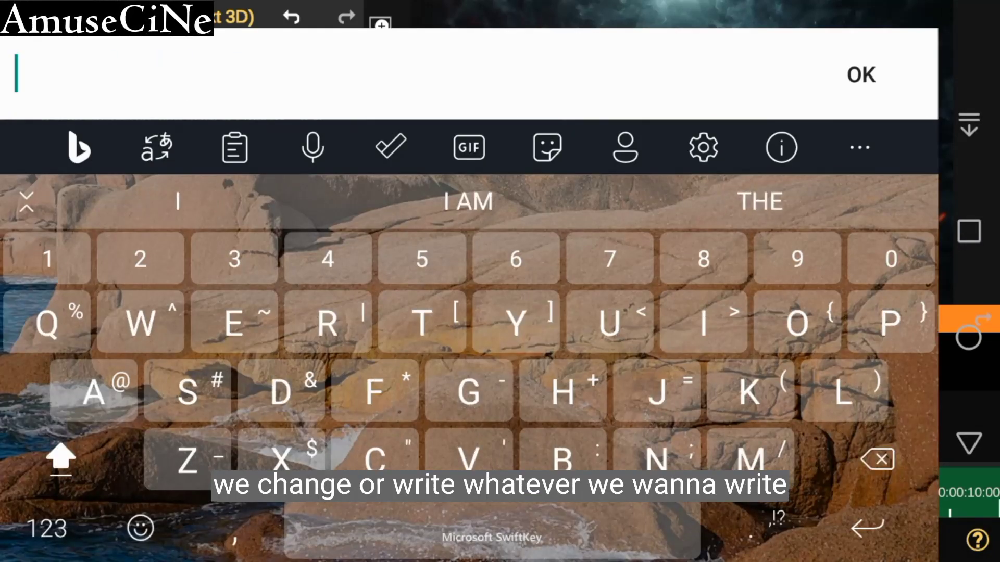
text(AMUSE CINE)
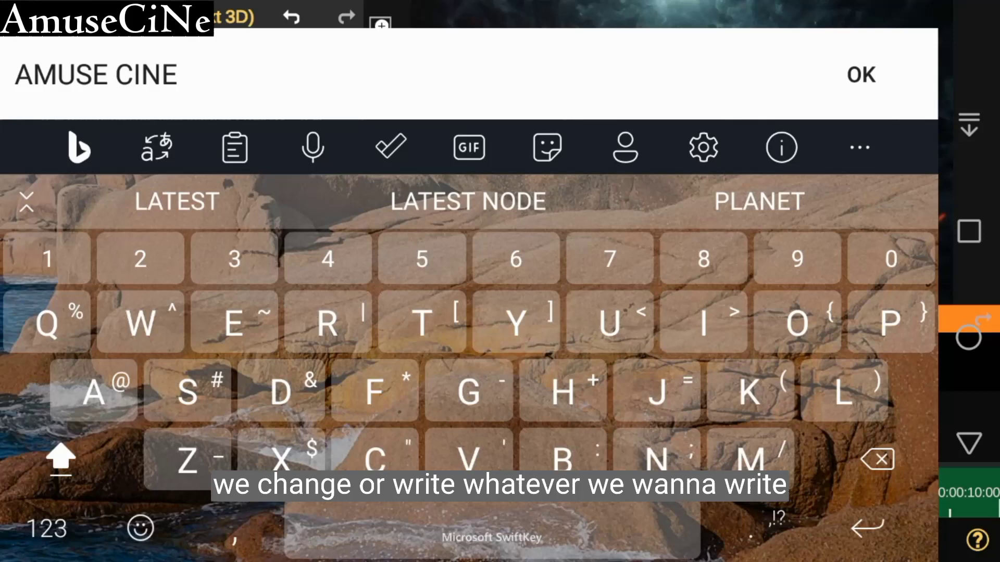
click(862, 74)
Set the text font to the English font Anton
click(269, 166)
click(179, 61)
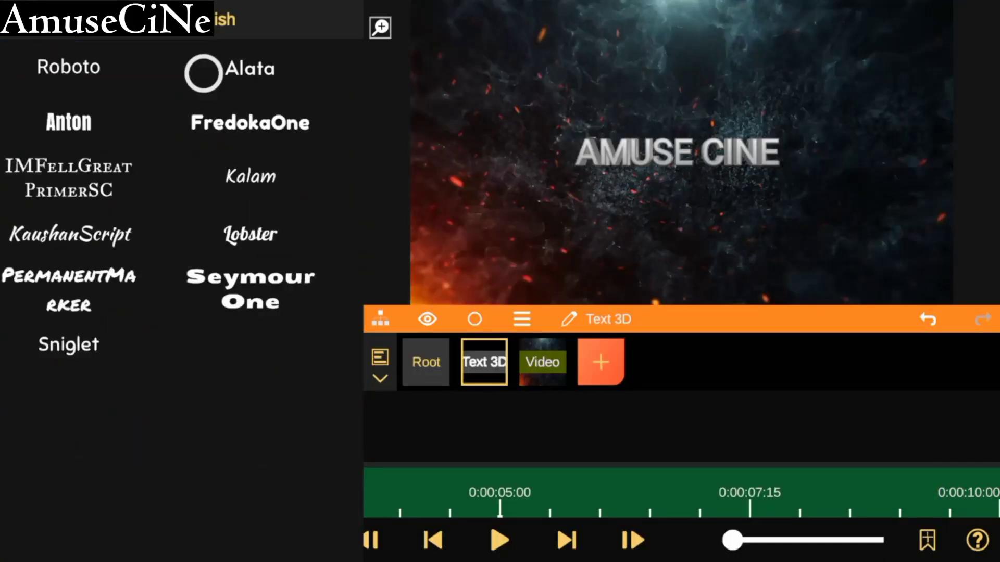
click(69, 122)
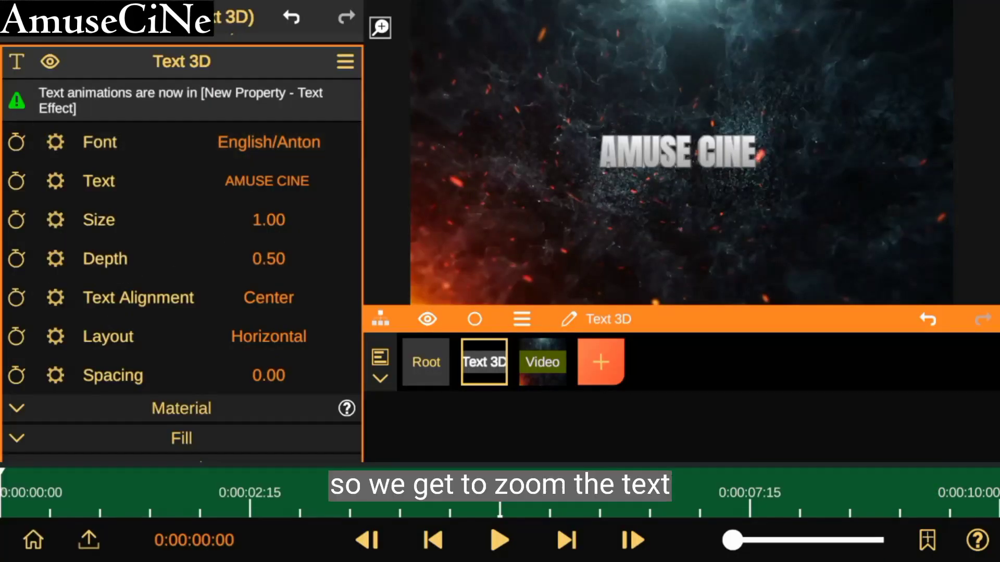
Enlarge the 3D text to a size of about 2.90
drag(261, 220, 261, 97)
mouse_move(279, 220)
mouse_down()
mouse_move(251, 45)
mouse_move(257, 85)
mouse_up()
mouse_move(268, 220)
mouse_down()
mouse_move(257, 79)
mouse_move(245, 112)
mouse_up()
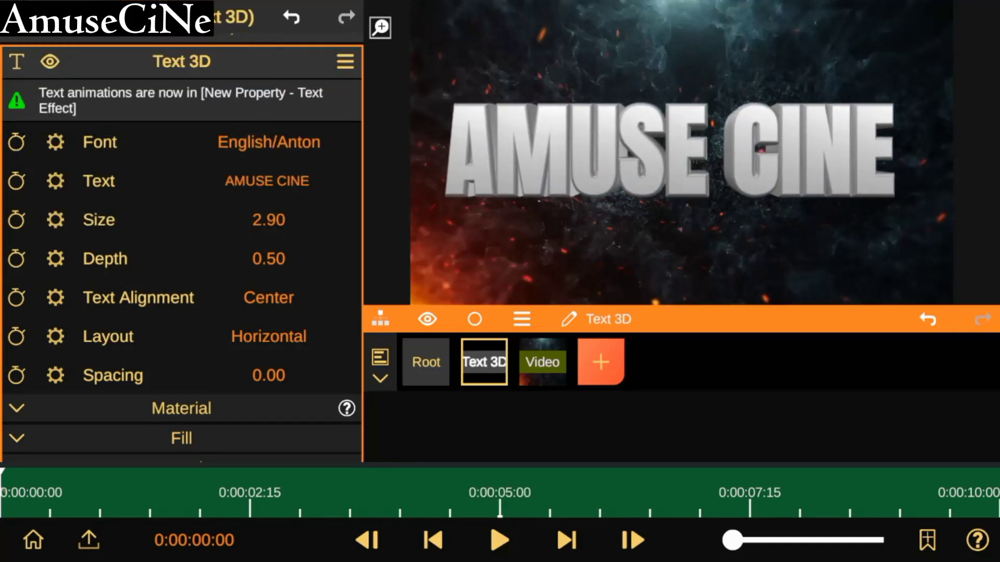
drag(18, 313, 18, 181)
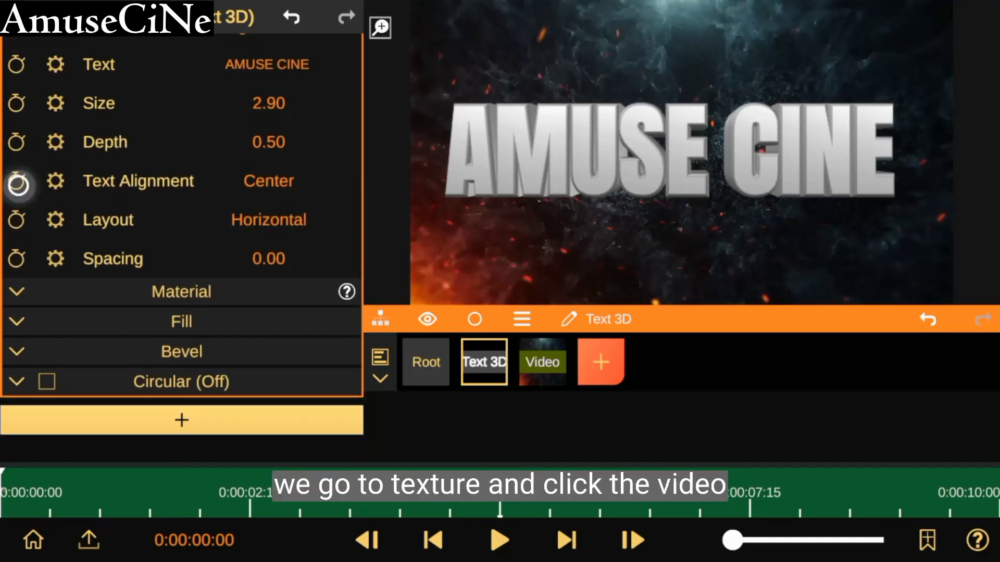
Fill the text with the video as its texture
click(18, 348)
drag(32, 381, 32, 211)
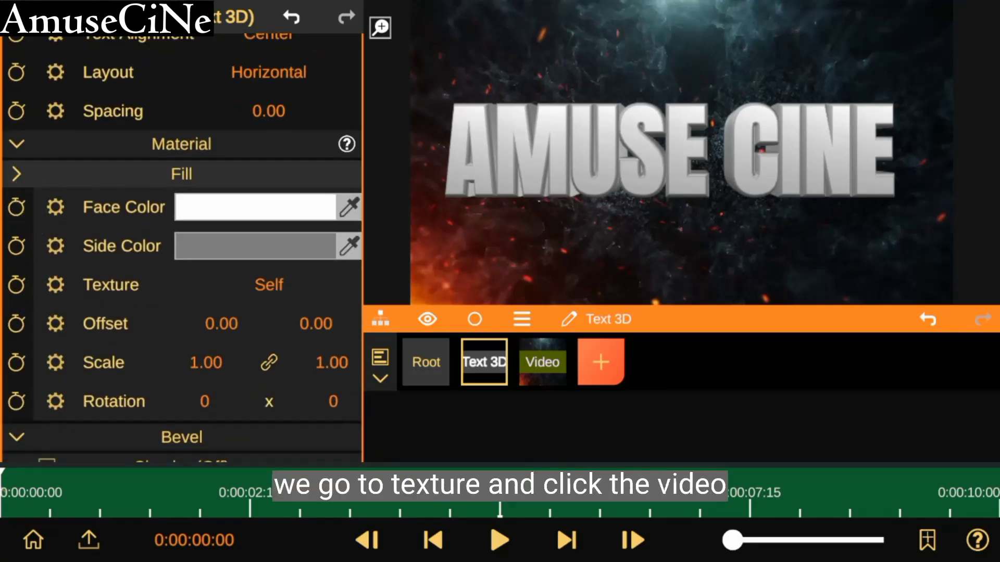
click(269, 284)
click(201, 102)
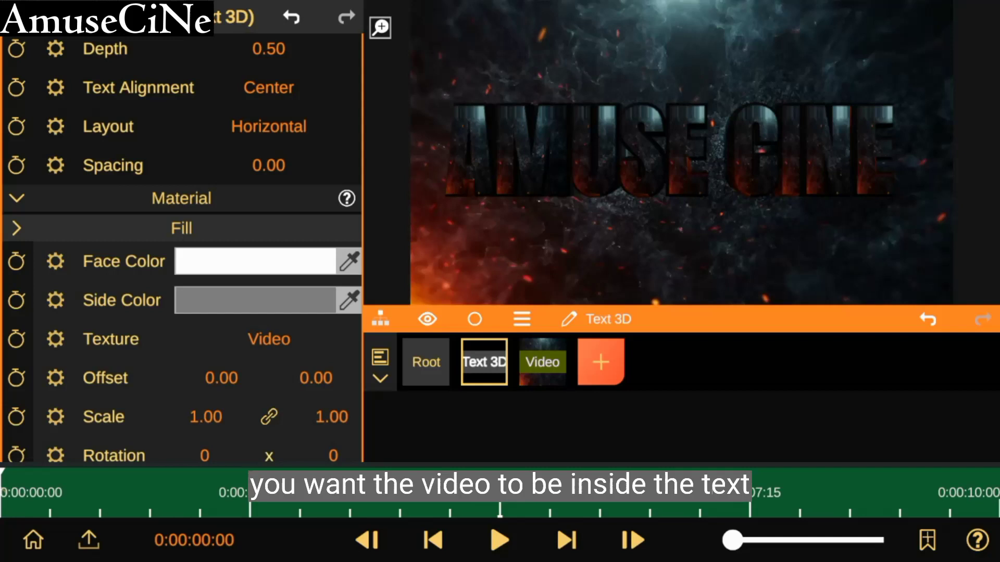
drag(19, 387, 18, 250)
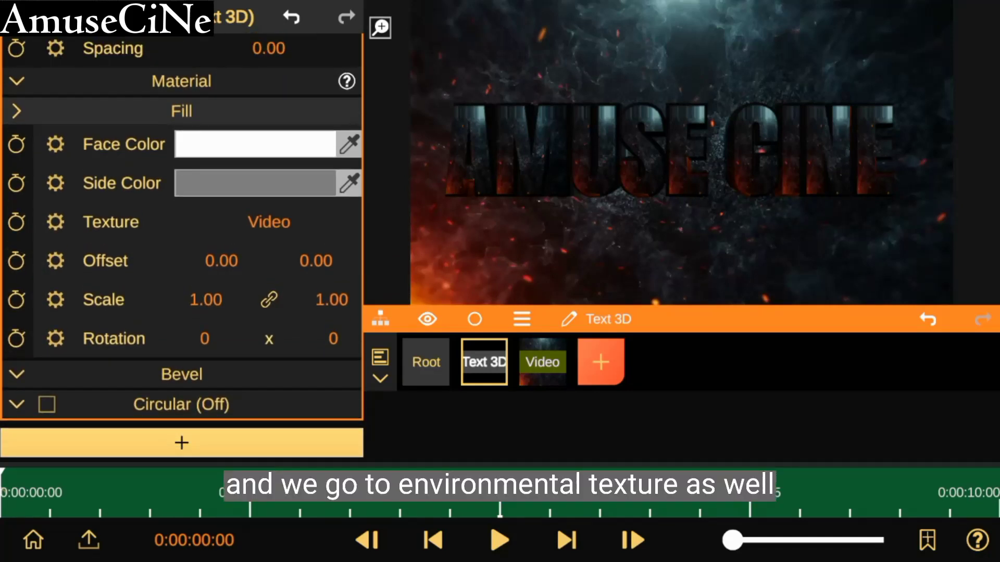
Set the material to Reflection Environment with the E0 environment texture
drag(182, 234, 182, 303)
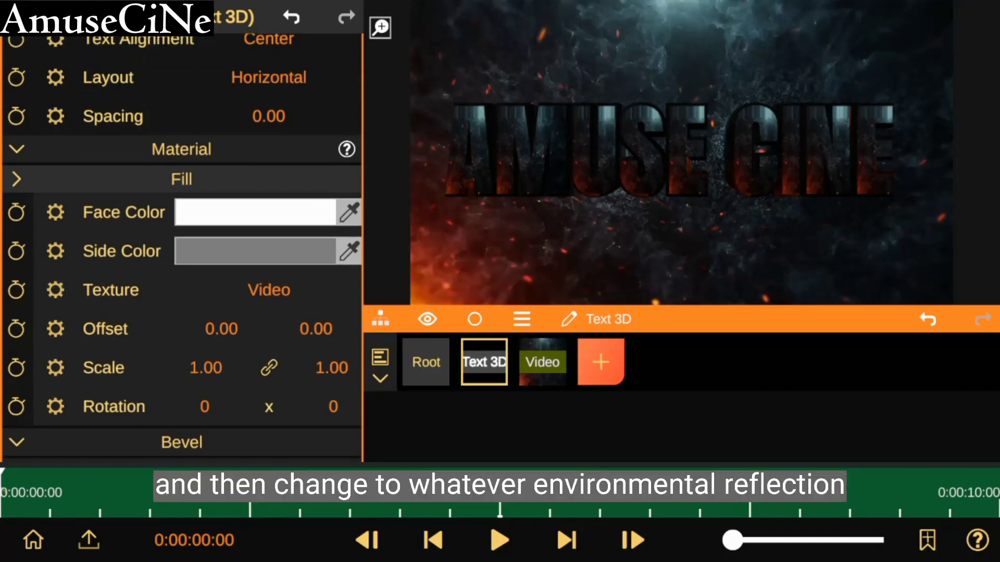
click(182, 149)
click(269, 182)
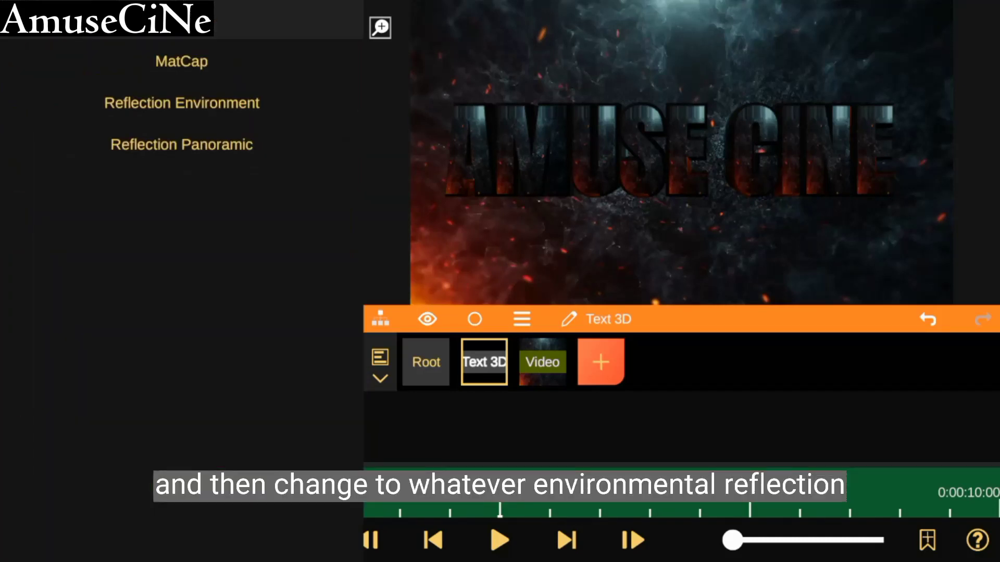
click(57, 113)
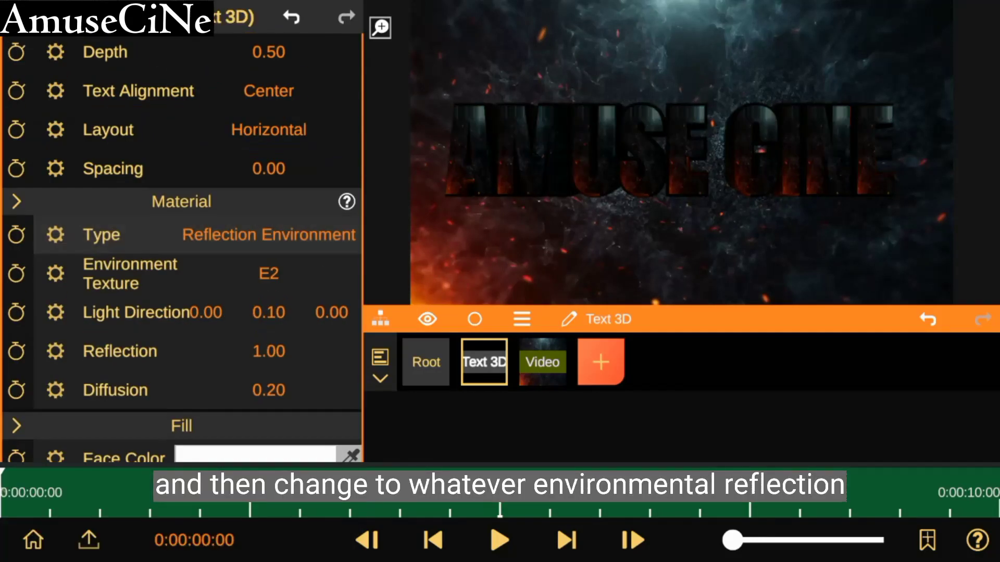
click(268, 274)
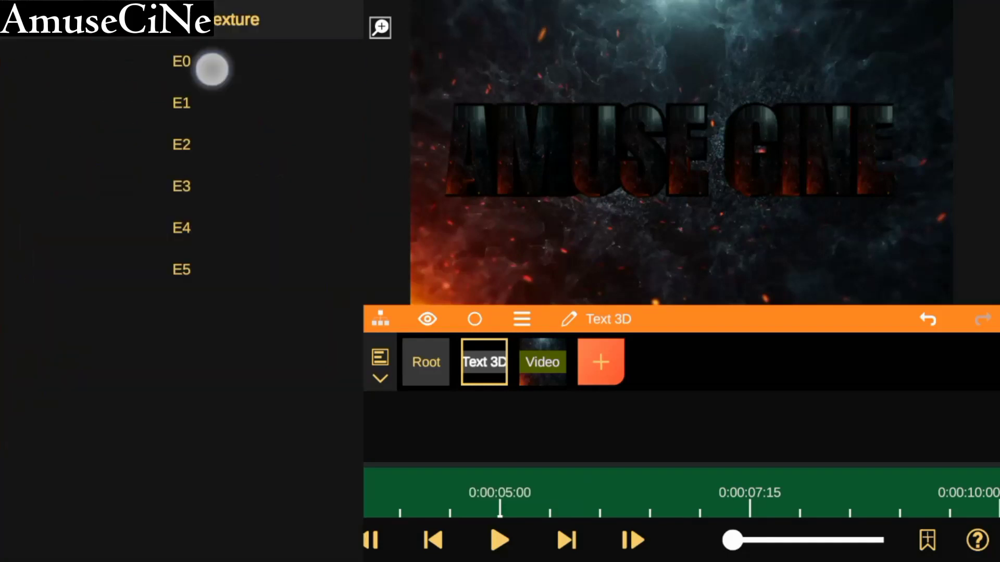
click(181, 63)
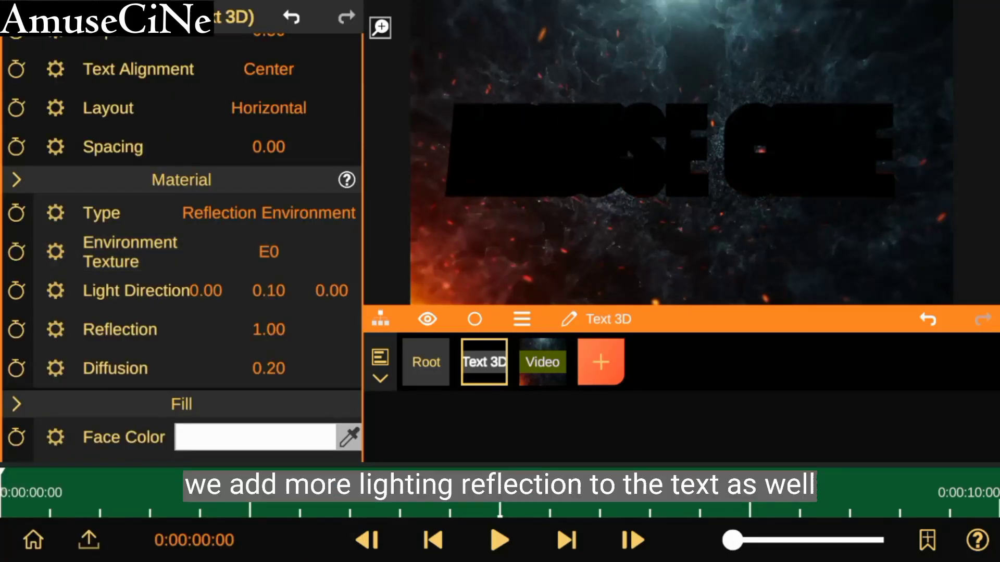
Edit the light direction values, setting the first to -0.68
click(207, 291)
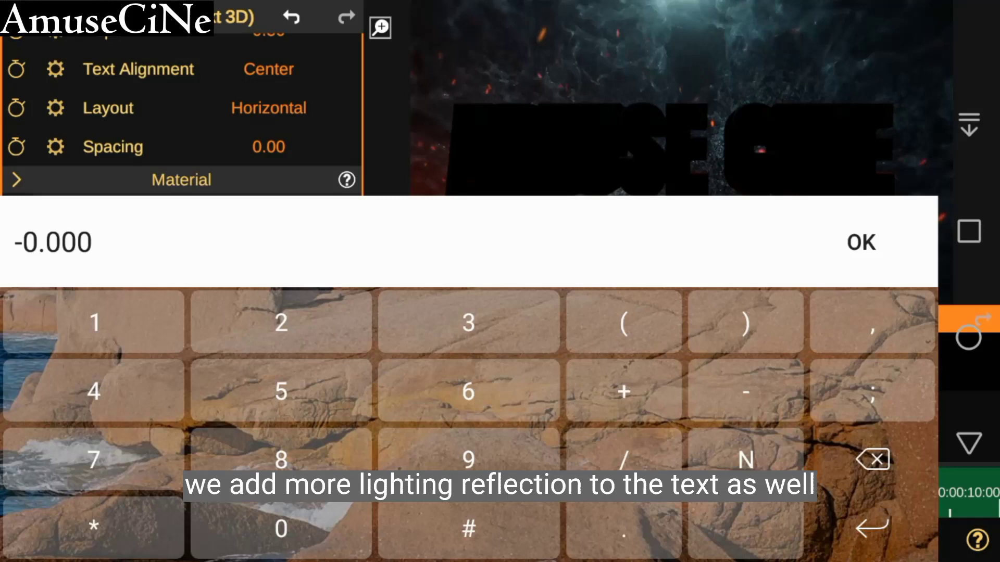
click(862, 242)
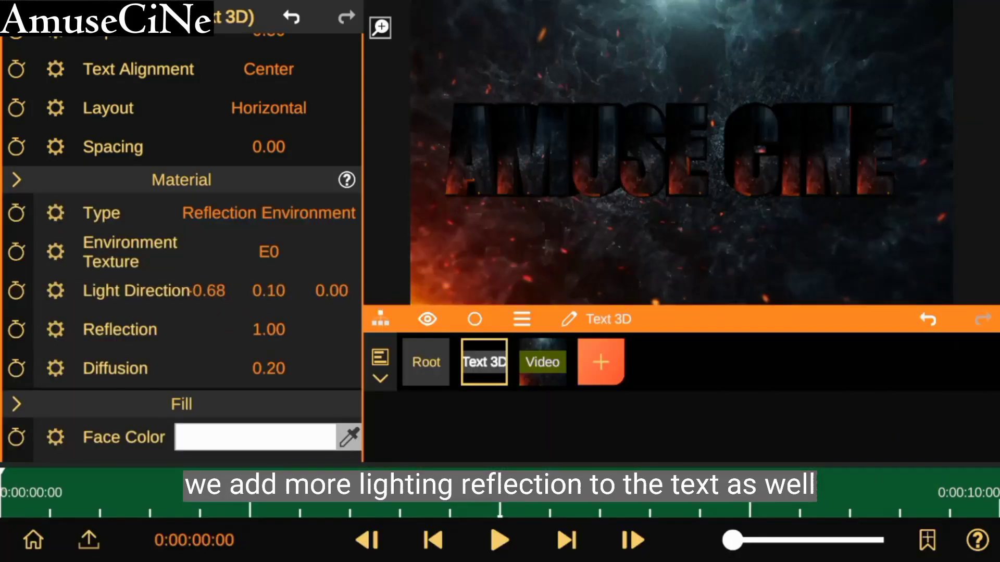
click(328, 295)
text(0.166)
click(861, 242)
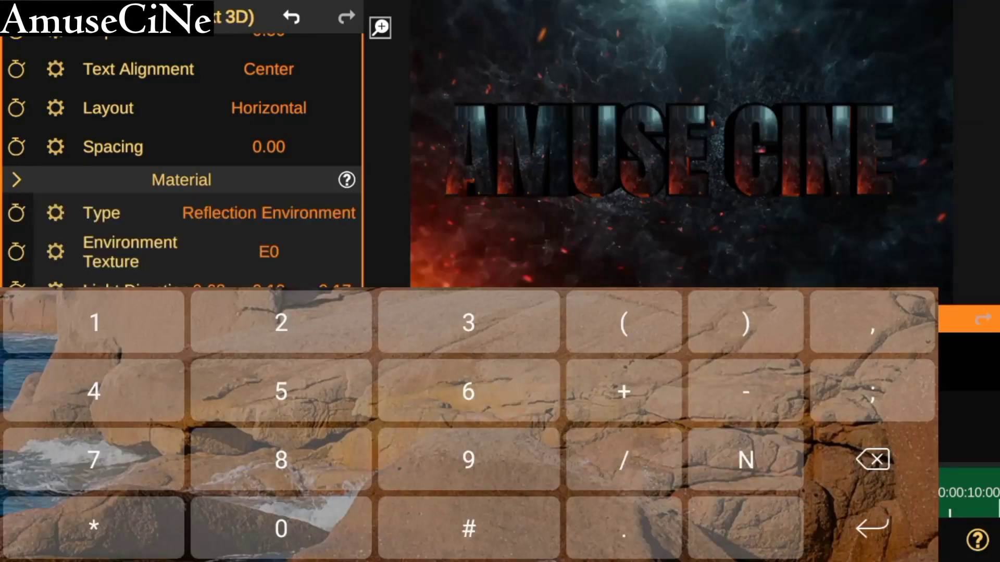
drag(34, 375, 39, 196)
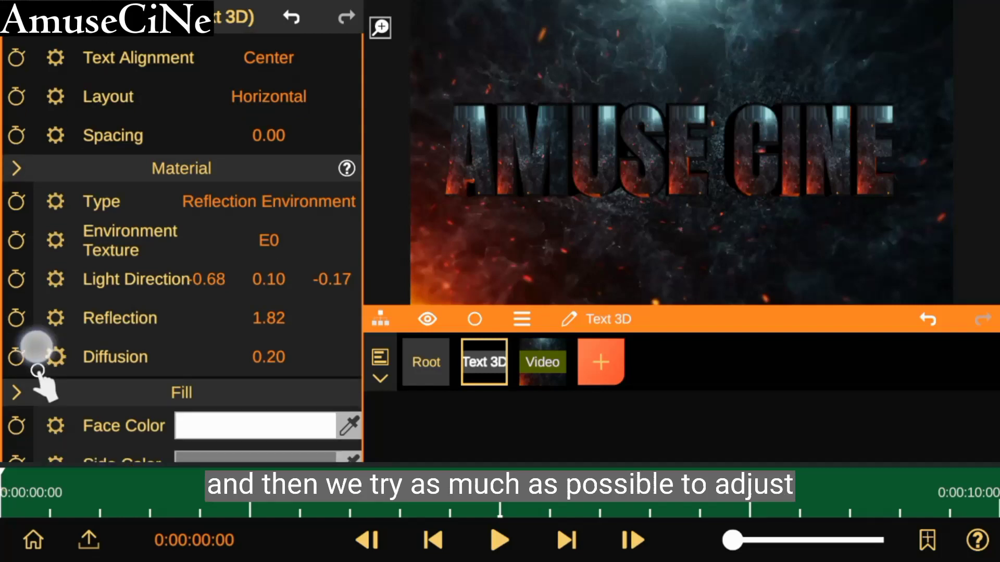
Set texture scale to 0.89 and offset Y to -0.08, and make the letter sides red
drag(206, 342, 219, 368)
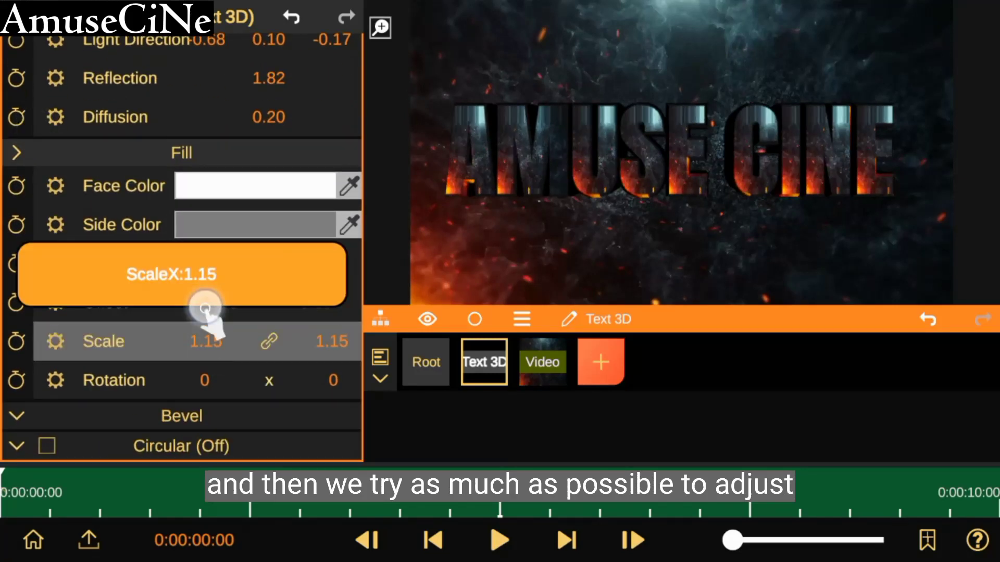
drag(316, 302, 302, 335)
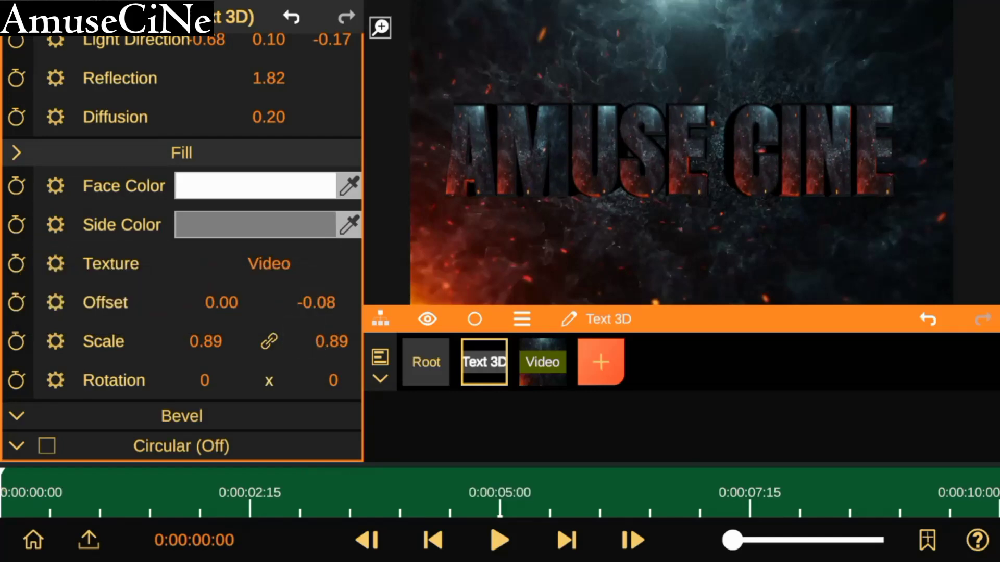
click(255, 224)
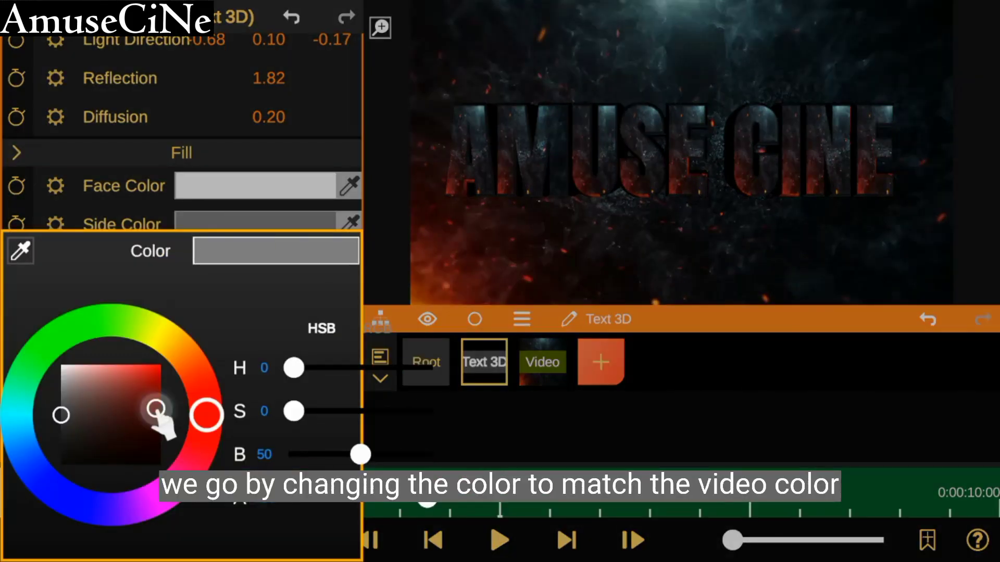
click(156, 409)
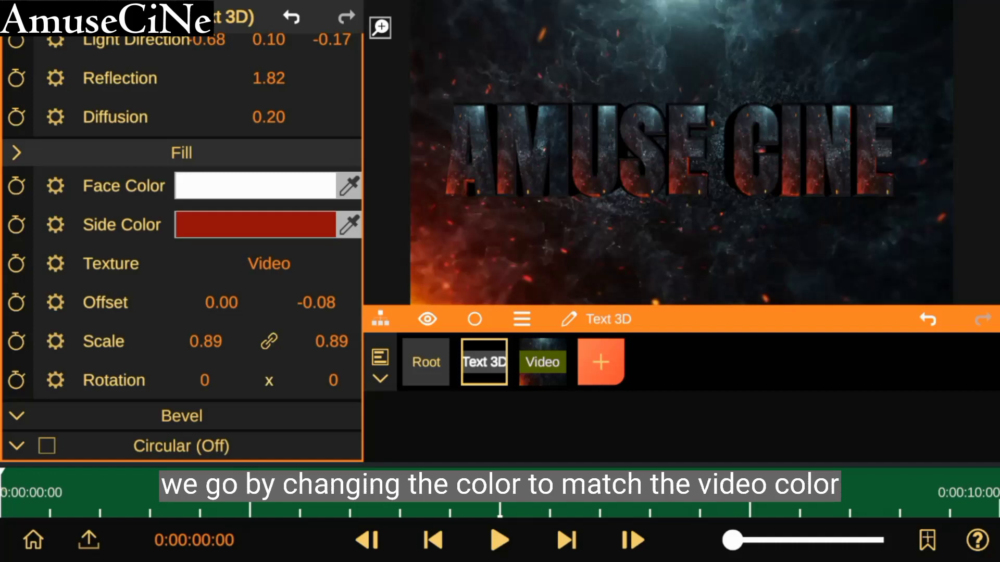
drag(68, 244, 90, 415)
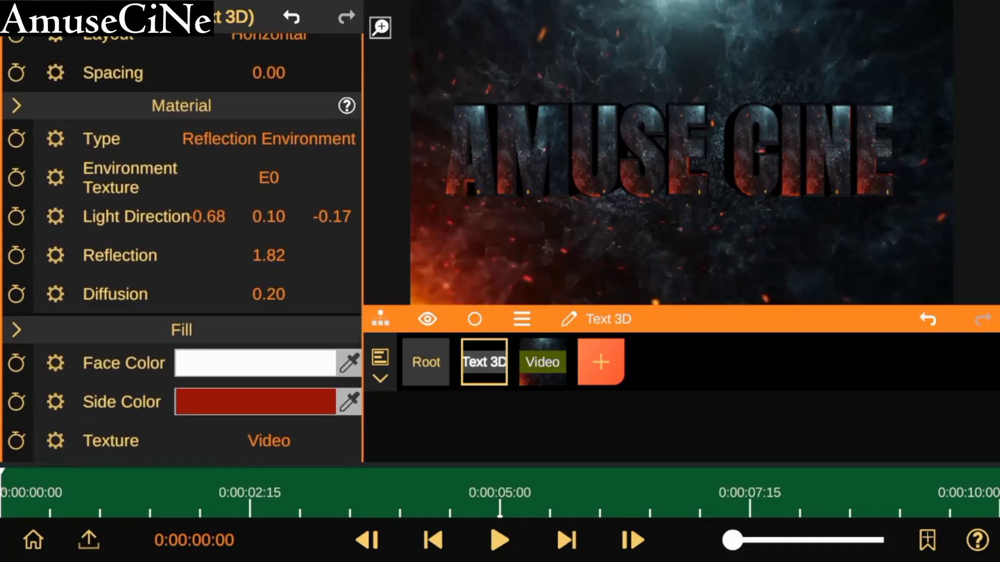
Set letter spacing to 0.03 and make the bevel colour dark red
drag(79, 234, 81, 305)
drag(269, 145, 268, 138)
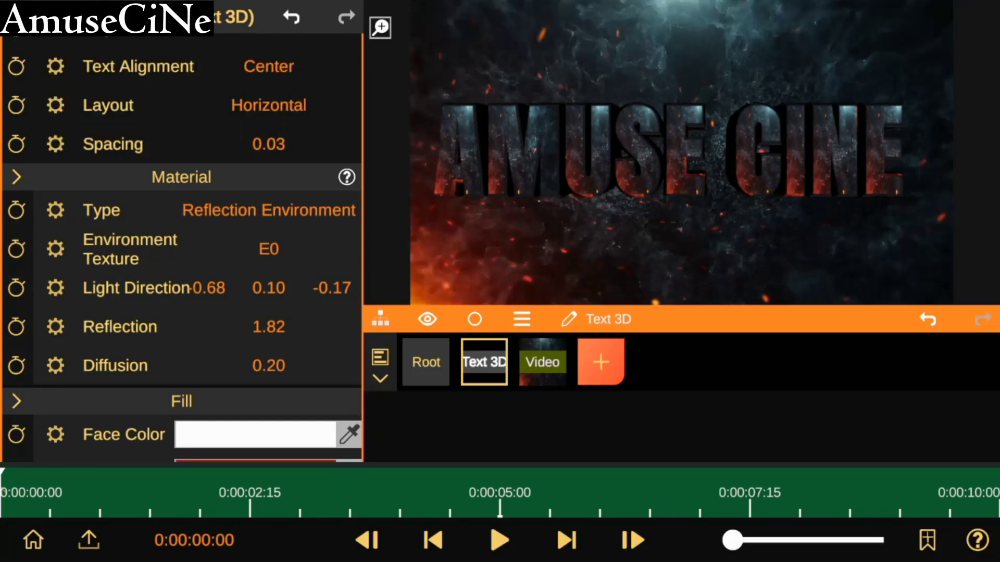
drag(268, 327, 346, 302)
drag(95, 343, 94, 134)
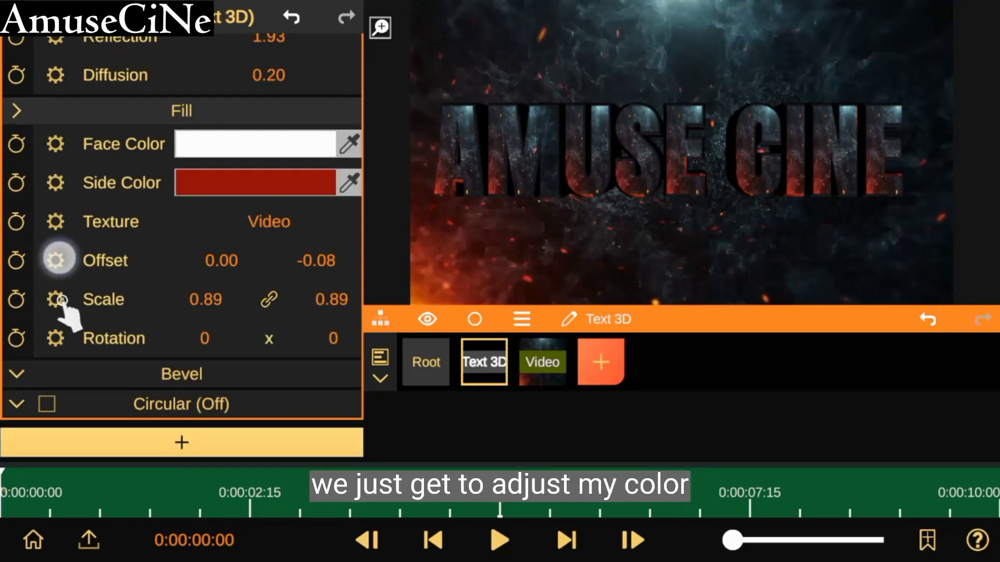
click(181, 374)
drag(47, 318, 52, 163)
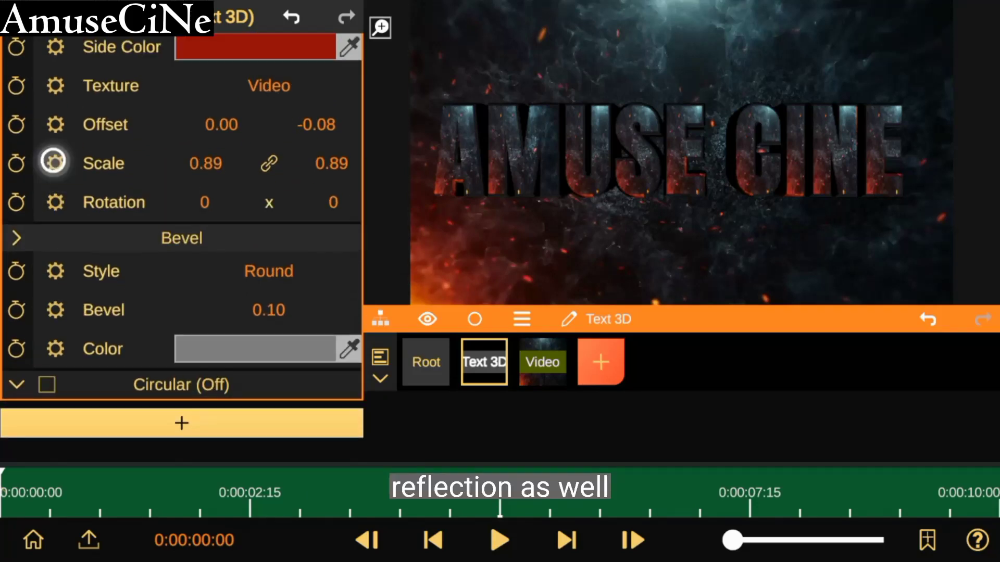
click(235, 366)
click(153, 417)
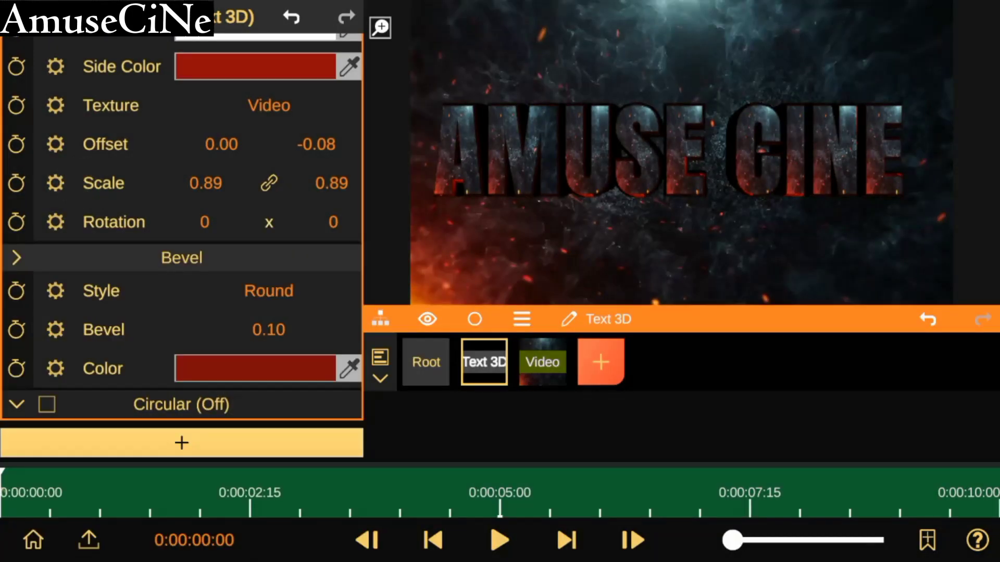
Set the project preview resolution to 100%
click(425, 361)
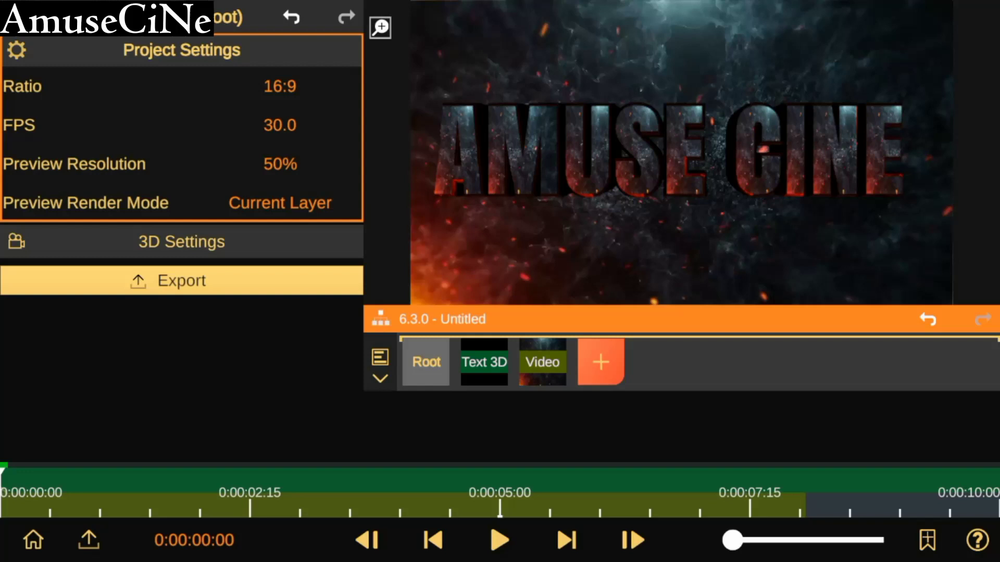
click(280, 164)
click(214, 63)
Trim the Text 3D clip to the video's length, 0:00:08:02
click(380, 378)
drag(815, 319, 814, 269)
click(799, 403)
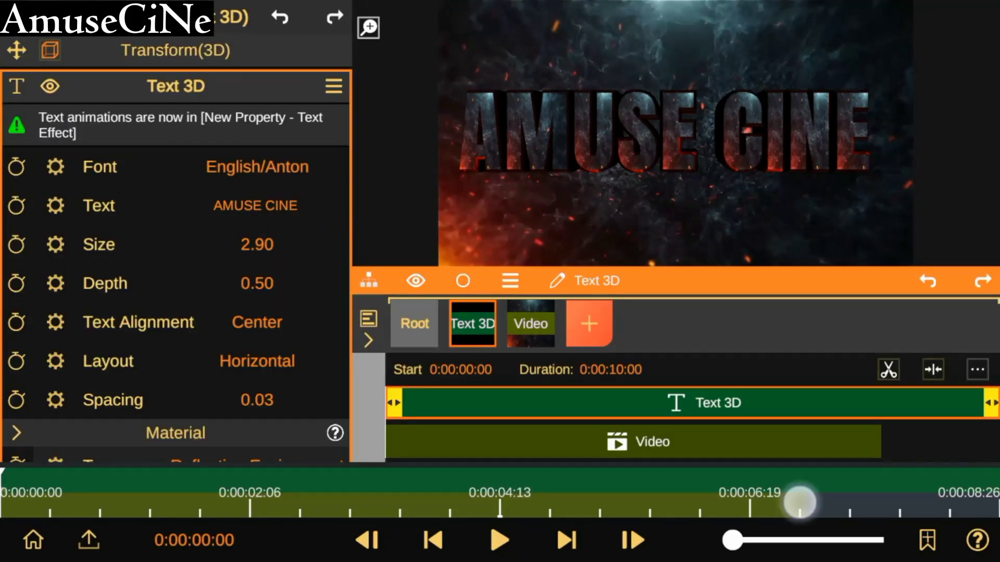
click(933, 370)
click(72, 493)
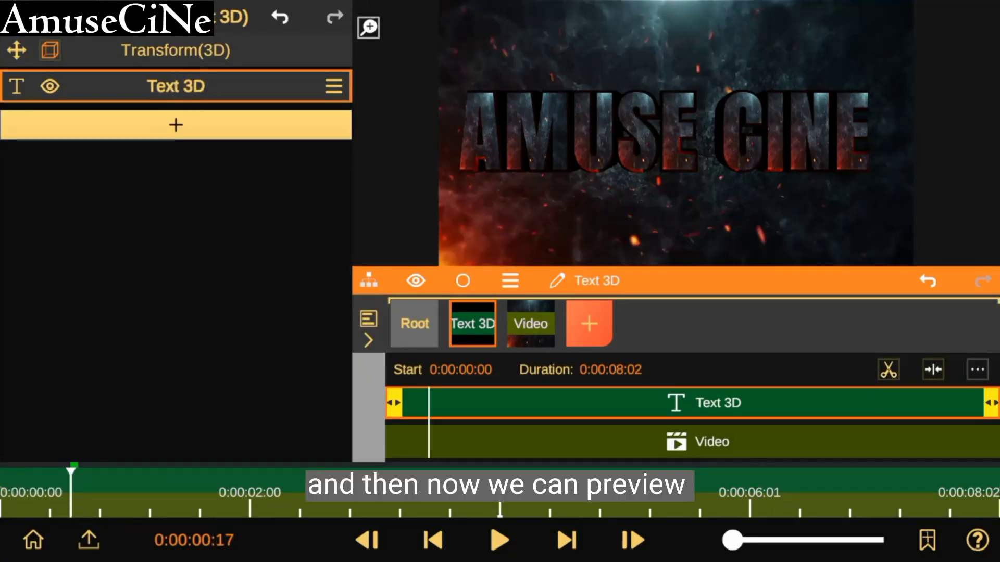
Hide the Video layer and return to the start of the timeline
click(531, 324)
click(415, 280)
click(432, 540)
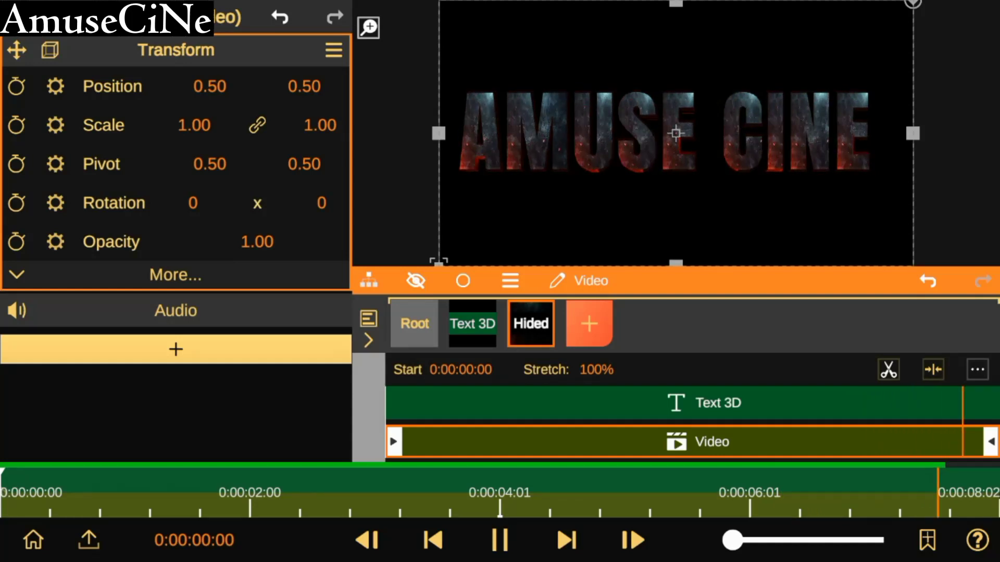
Thicken the Text 3D bevel to 0.77
click(479, 322)
drag(39, 352, 23, 229)
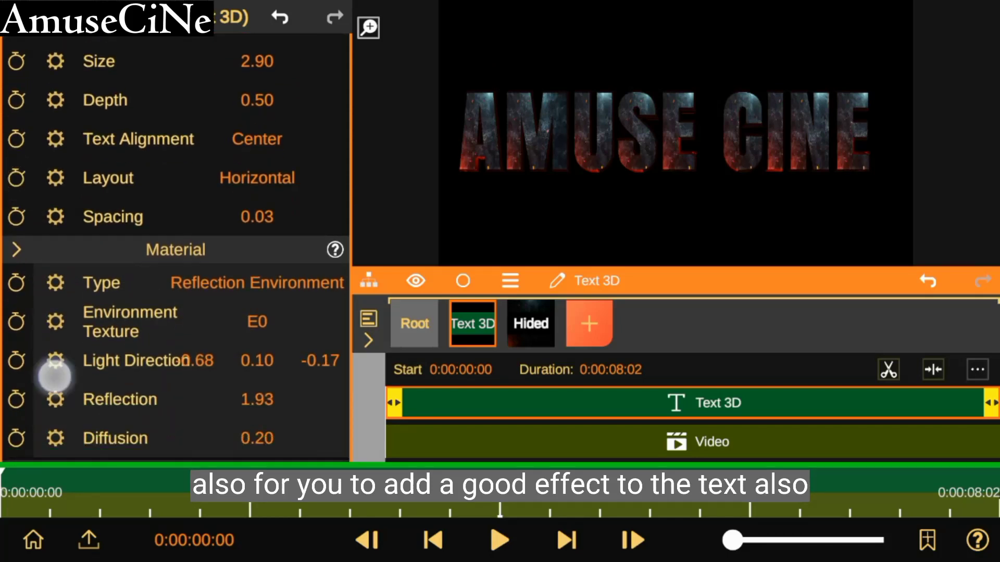
drag(55, 364, 47, 86)
drag(38, 348, 25, 98)
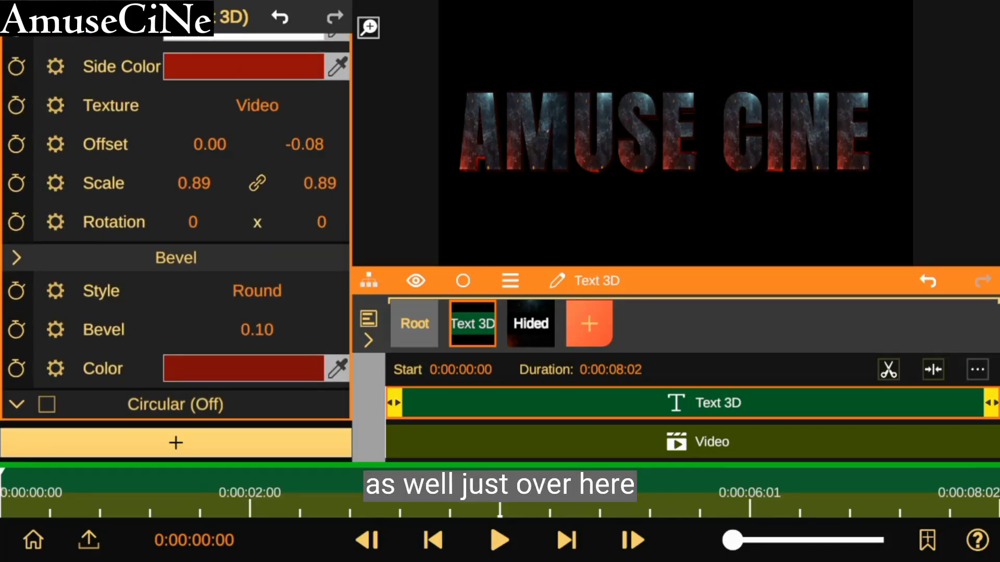
drag(258, 330, 249, 93)
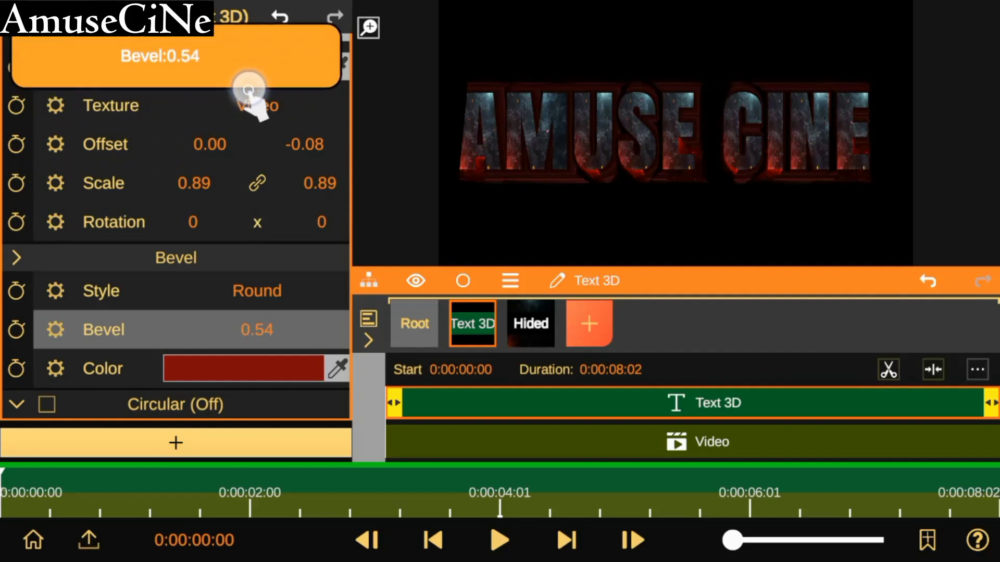
mouse_move(257, 331)
mouse_down()
mouse_move(246, 134)
mouse_move(254, 175)
mouse_move(242, 178)
mouse_move(246, 205)
mouse_up()
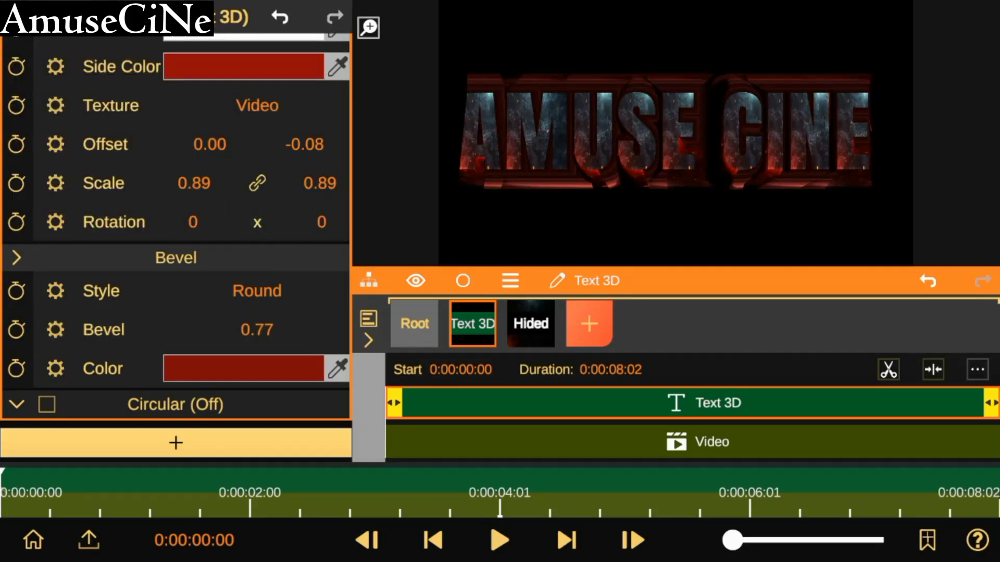
Change the bevel colour to a dark brown and collapse the Text 3D properties
click(242, 369)
drag(152, 417, 92, 417)
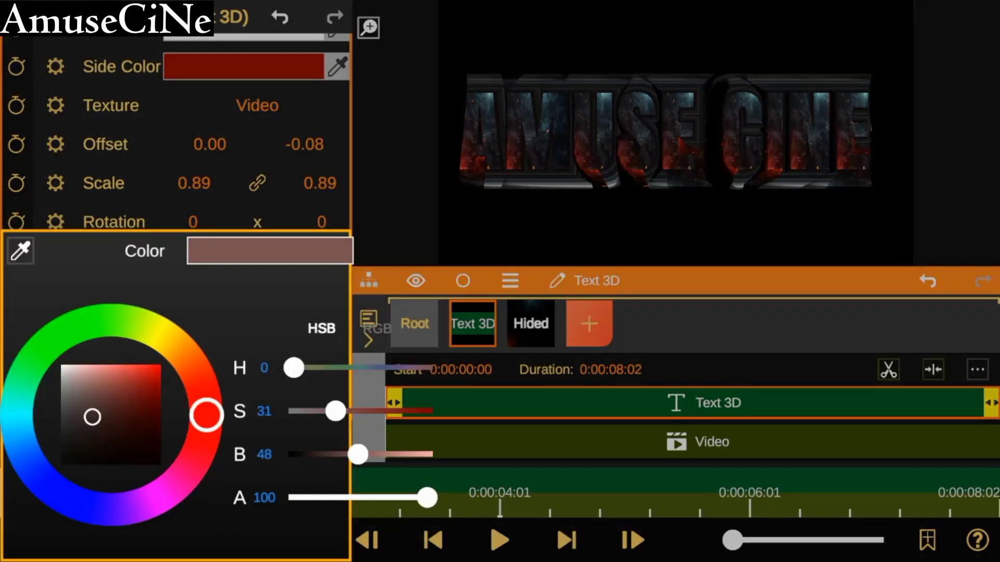
drag(98, 414, 109, 441)
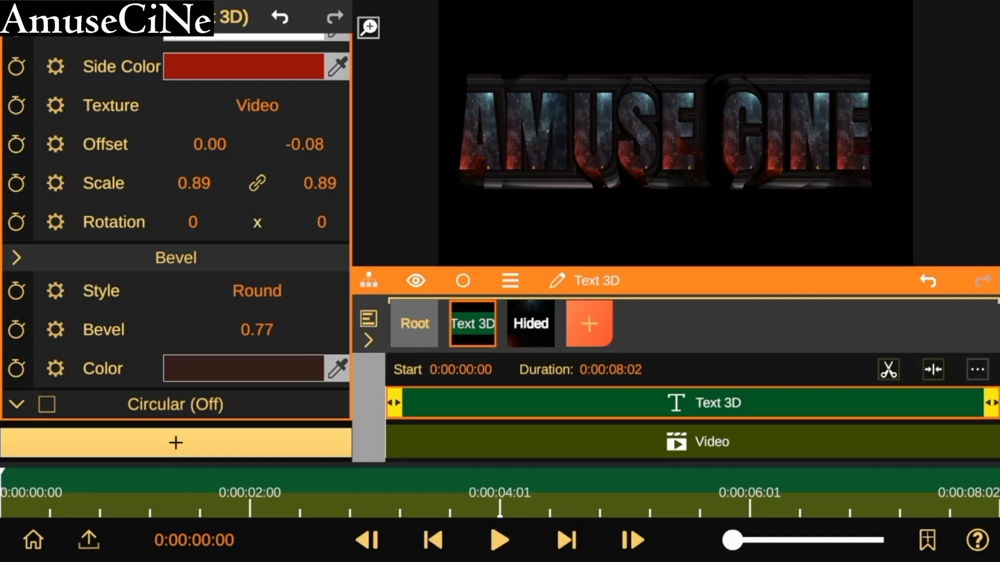
scroll(86, 190, up, 5)
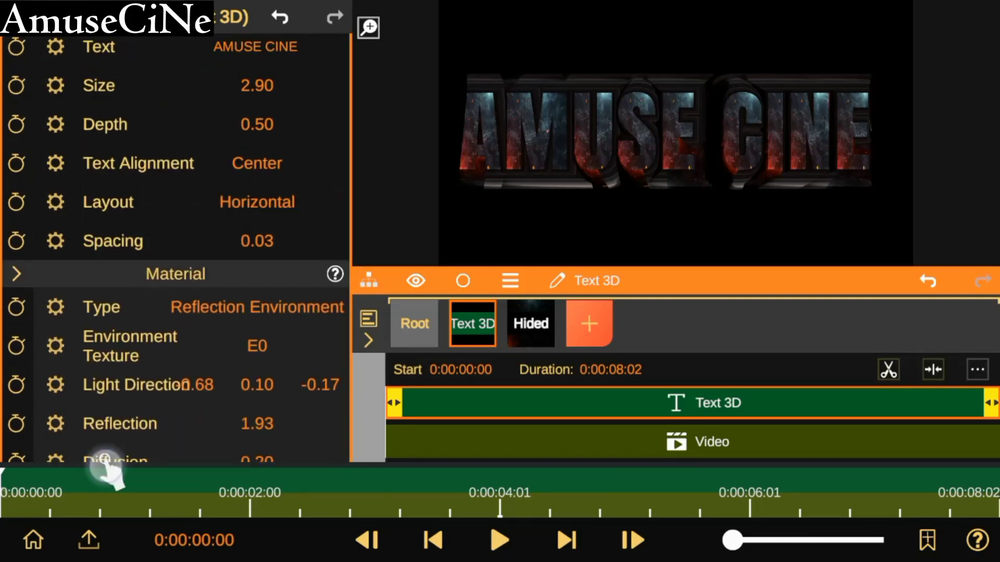
scroll(134, 234, up, 5)
click(134, 91)
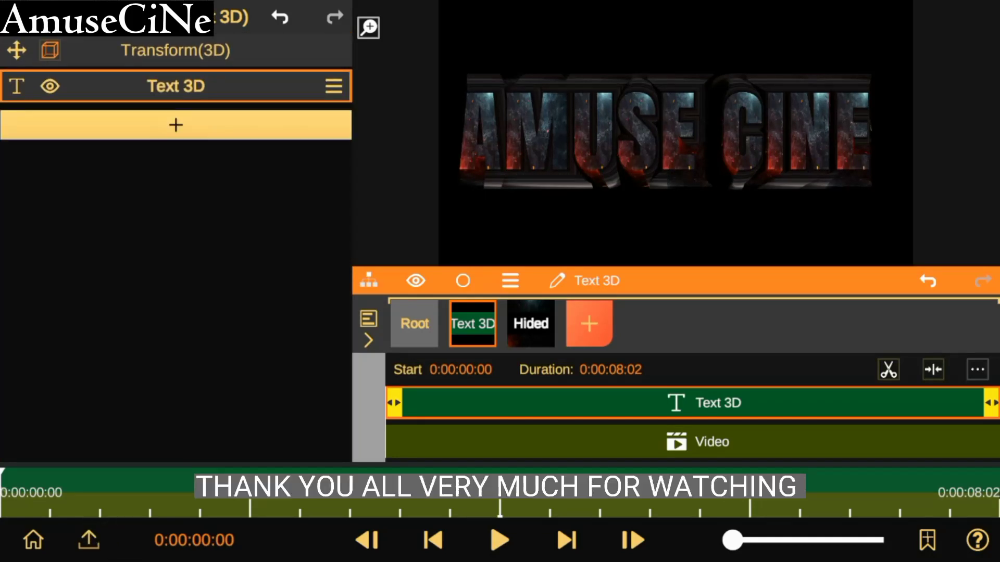